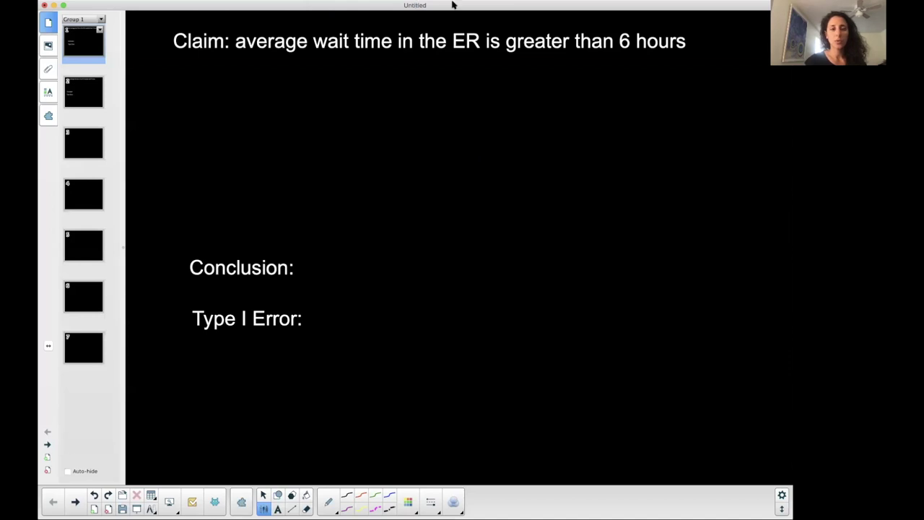
- Handwrite the labels Ho: and Ha: below the claim
double_click(415, 6)
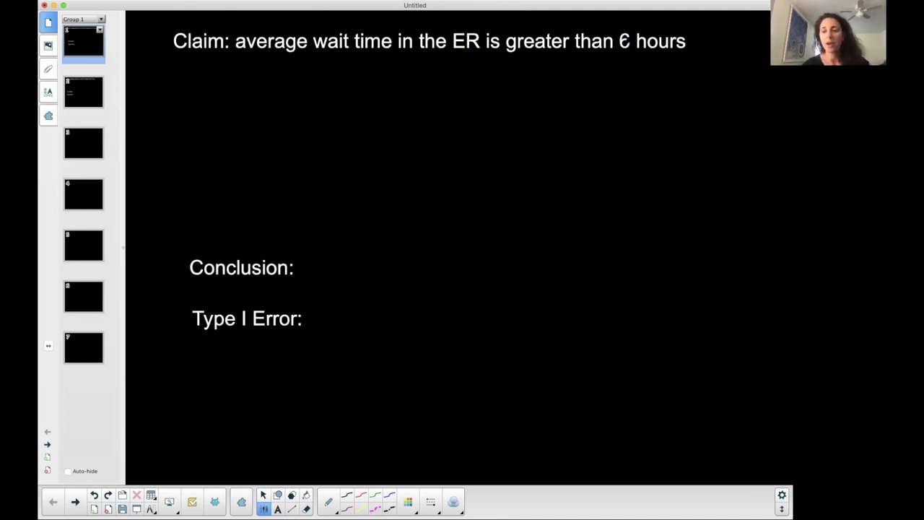
mouse_move(188, 90)
left_mouse_down()
mouse_move(193, 114)
mouse_move(201, 113)
left_mouse_up()
left_click_drag(188, 106, 208, 108)
left_click(218, 102)
left_click(222, 111)
left_click_drag(194, 151, 199, 179)
left_click_drag(211, 148, 212, 177)
left_click_drag(198, 165, 221, 178)
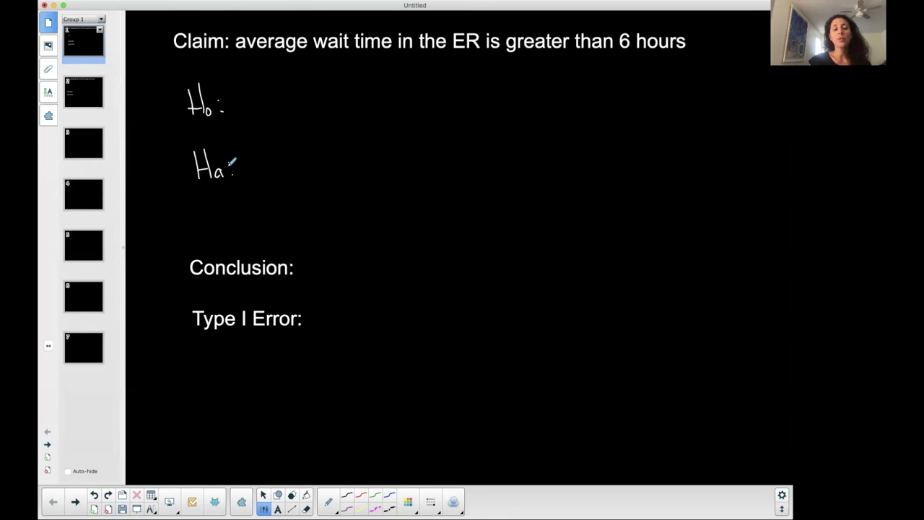
- Underline 'average' and 'greater' in the claim and write μ after both labels
mouse_move(236, 55)
left_mouse_down()
mouse_move(302, 52)
mouse_move(249, 64)
left_mouse_up()
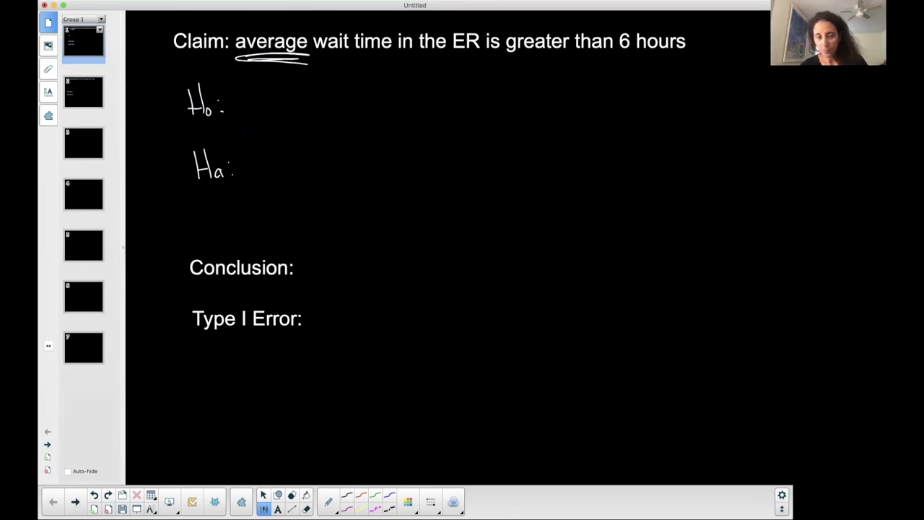
mouse_move(246, 96)
left_mouse_down()
mouse_move(238, 114)
mouse_move(258, 97)
left_mouse_up()
mouse_move(252, 160)
left_mouse_down()
mouse_move(246, 179)
mouse_move(267, 160)
left_mouse_up()
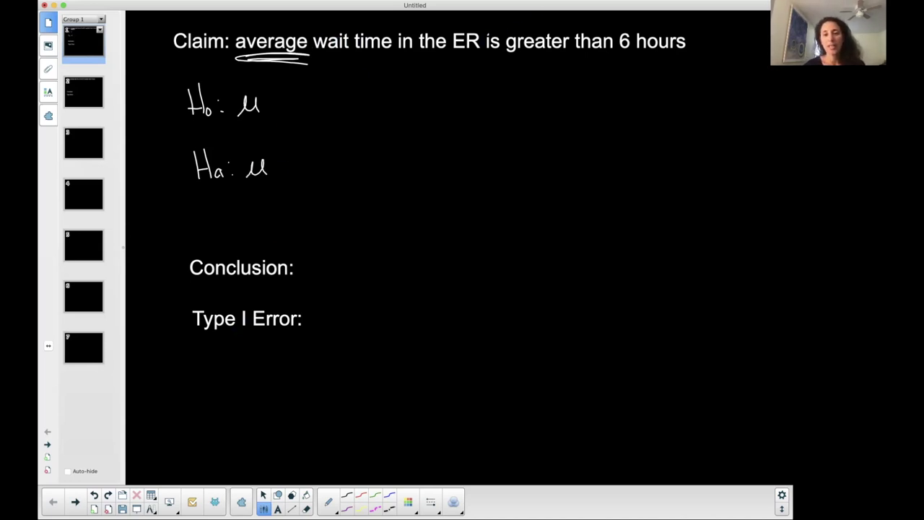
mouse_move(513, 55)
left_mouse_down()
mouse_move(574, 54)
mouse_move(501, 59)
left_mouse_up()
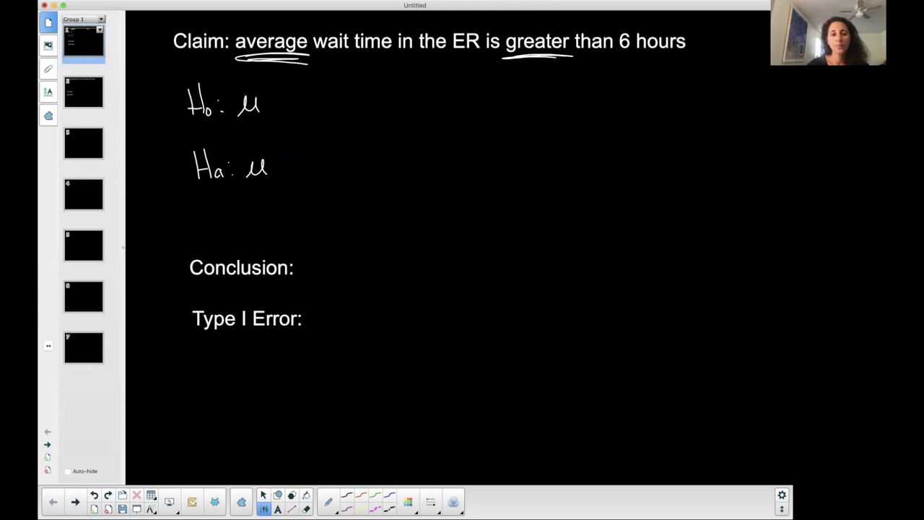
- Complete the hypotheses by writing '> 6 hrs' after Ha: μ and '= 6 hrs' after Ho: μ
mouse_move(284, 161)
left_mouse_down()
mouse_move(302, 169)
mouse_move(288, 175)
left_mouse_up()
left_click_drag(323, 153, 322, 168)
mouse_move(347, 150)
left_mouse_down()
mouse_move(346, 170)
mouse_move(356, 171)
left_mouse_up()
mouse_move(357, 169)
left_mouse_down()
mouse_move(368, 155)
mouse_move(370, 168)
left_mouse_up()
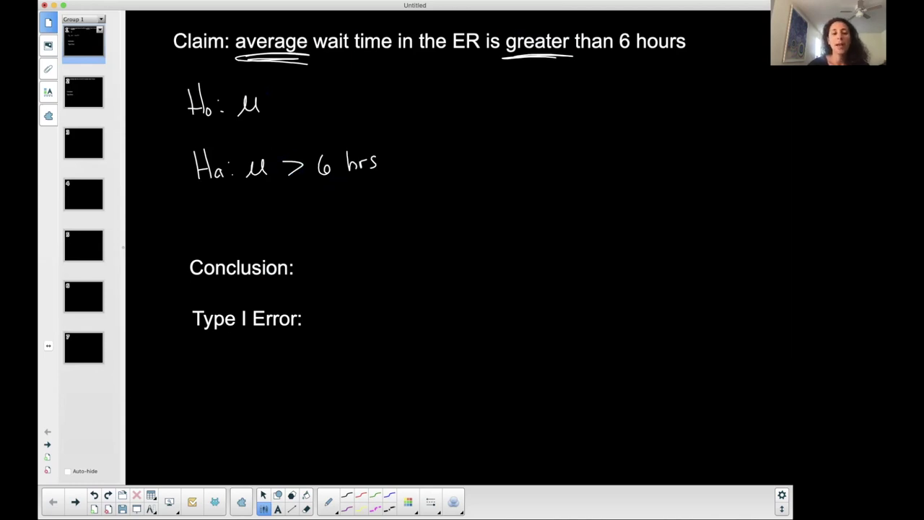
left_click_drag(273, 99, 285, 99)
mouse_move(273, 105)
left_mouse_down()
mouse_move(304, 80)
mouse_move(334, 102)
mouse_move(325, 85)
mouse_move(351, 90)
left_mouse_up()
left_click_drag(357, 88, 349, 101)
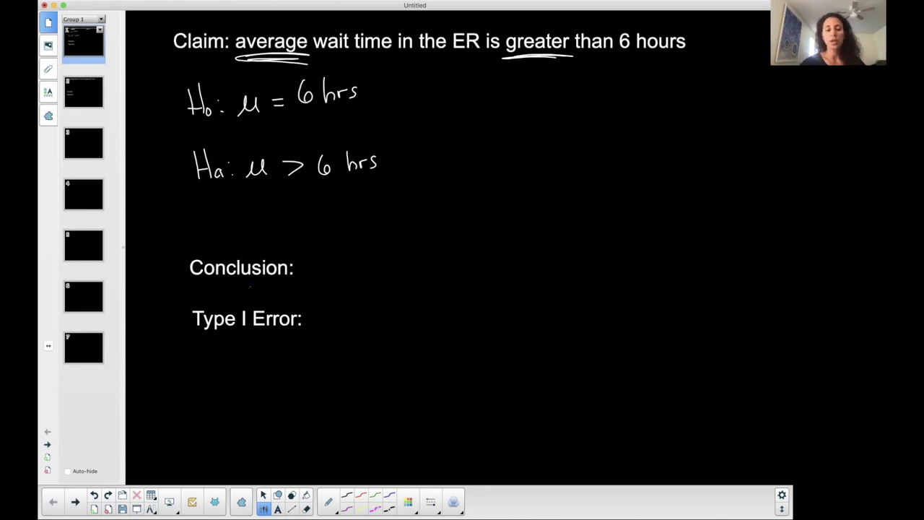
- Move 'Conclusion:' beside the Ho line and put a text cursor in the Conclusion label
left_click(262, 495)
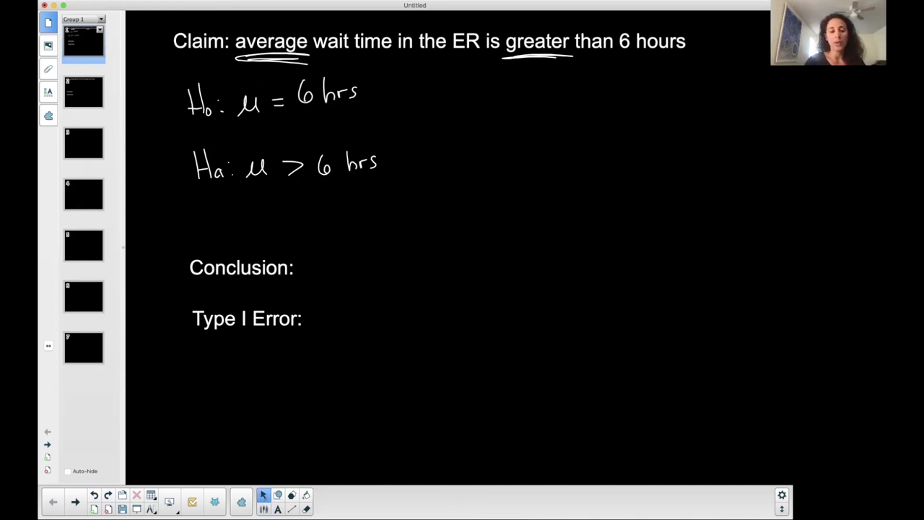
left_click_drag(239, 268, 491, 109)
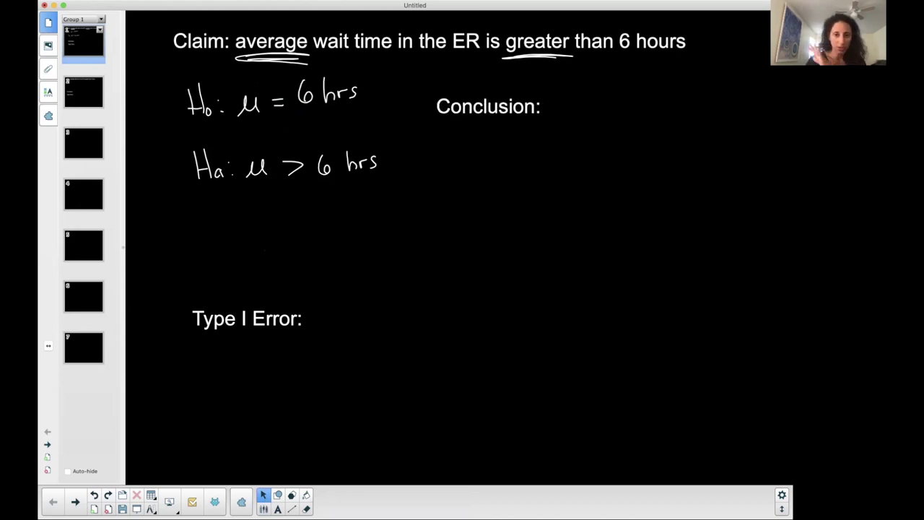
left_click(263, 509)
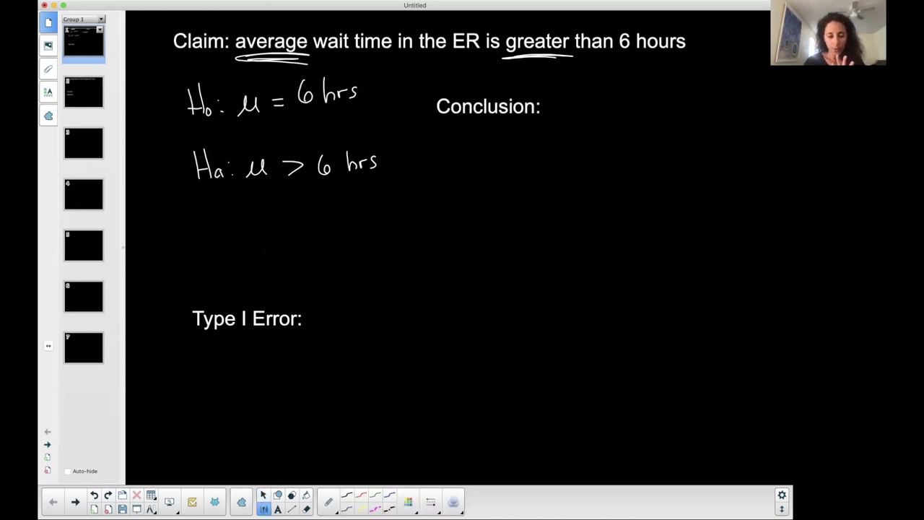
left_click(414, 500)
left_click(430, 499)
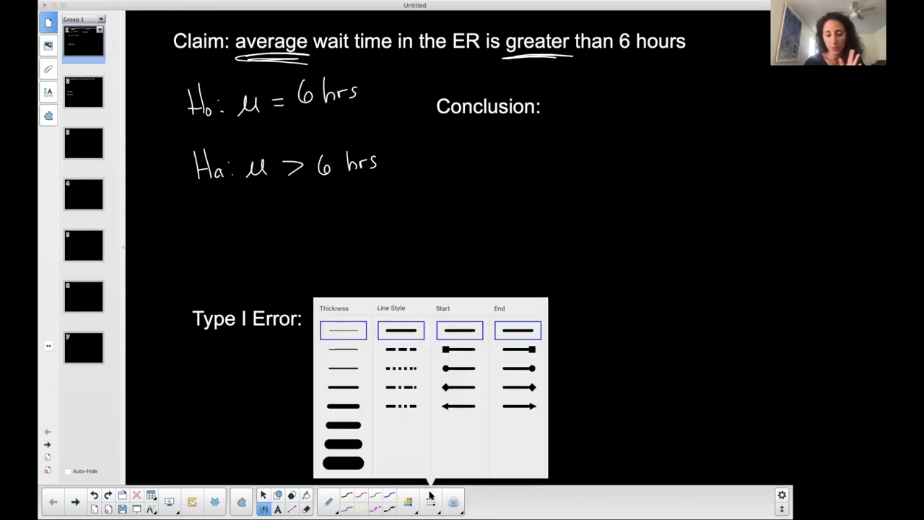
left_click(278, 509)
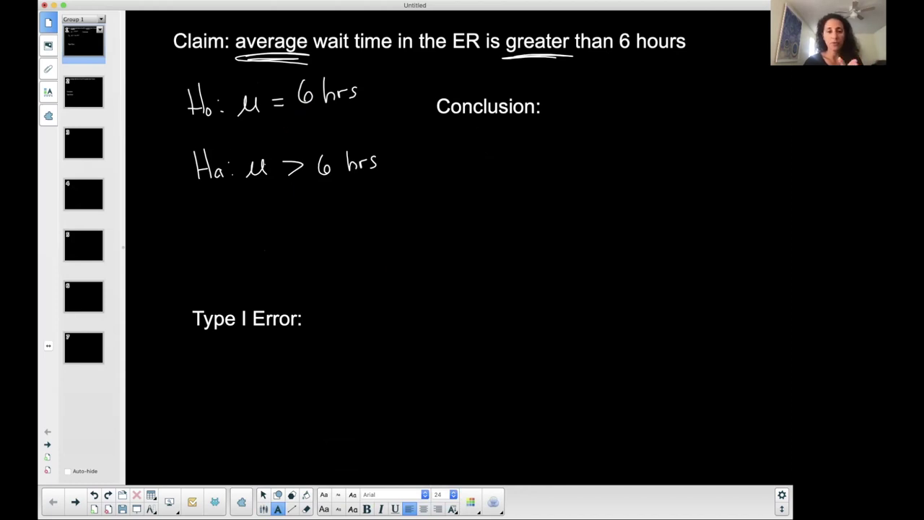
left_click(477, 108)
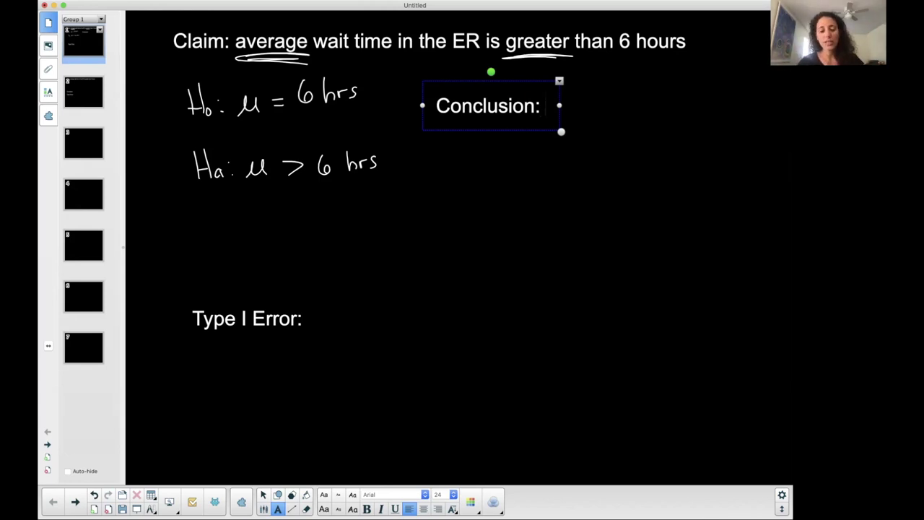
- Type 'reject the null' after Conclusion:
type("reject the nu")
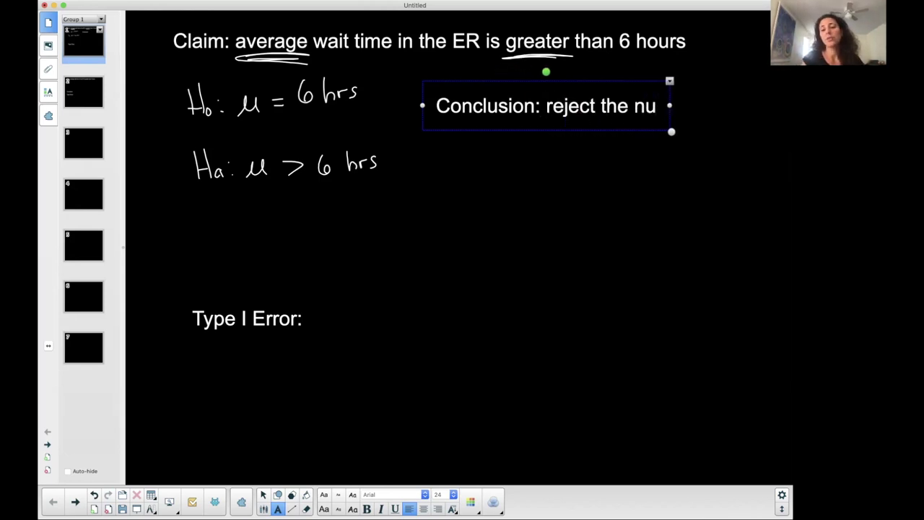
type("ll")
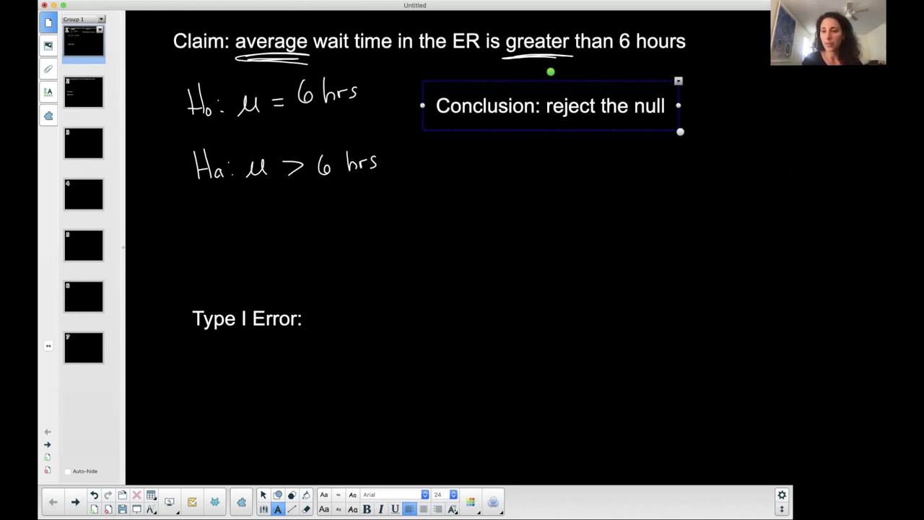
key("Escape")
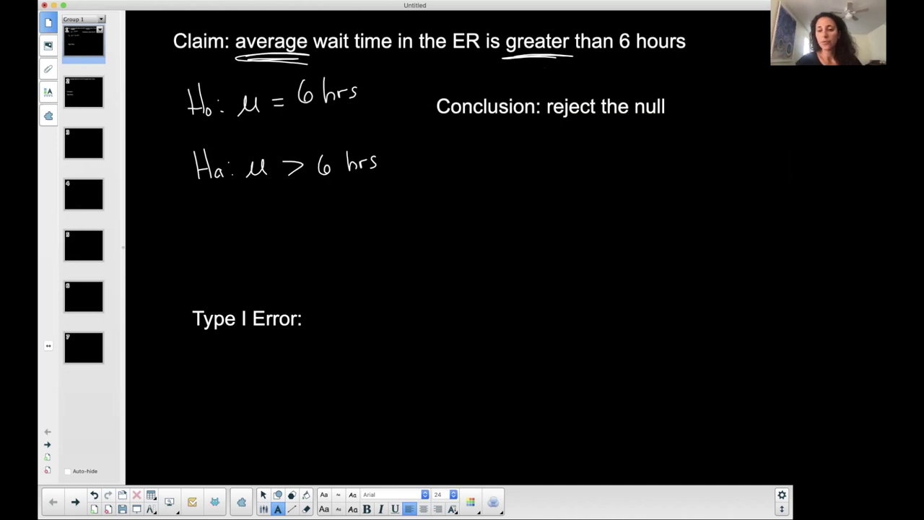
left_click(263, 508)
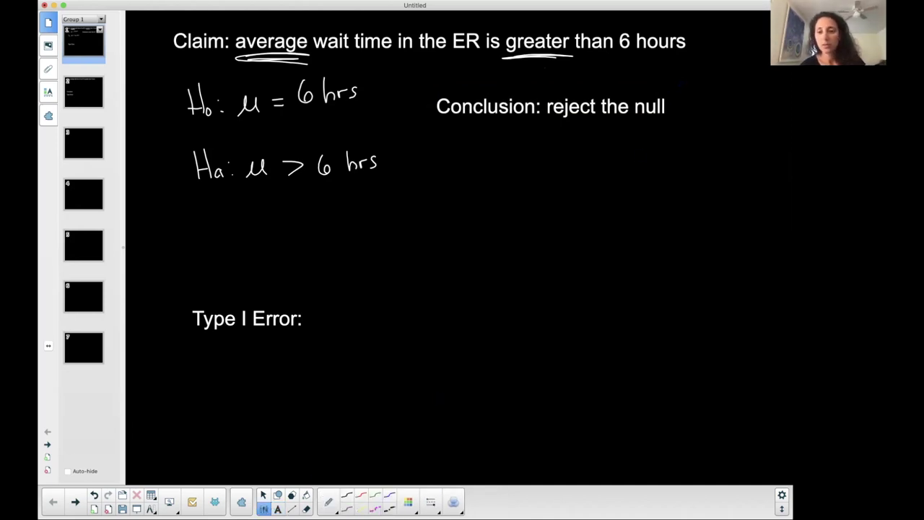
- Handwrite (Ho) after 'reject the null'
left_click_drag(692, 95, 693, 117)
left_click_drag(701, 103, 704, 109)
left_click_drag(714, 106, 716, 117)
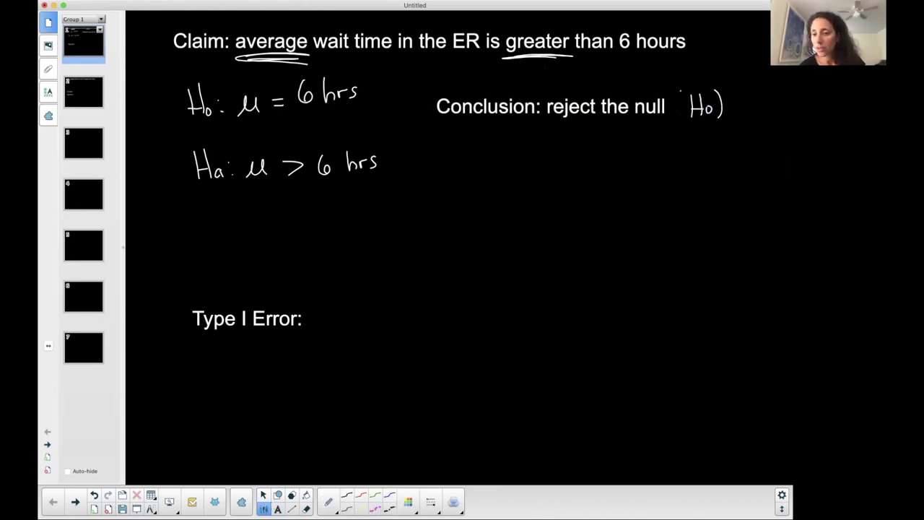
left_click_drag(681, 91, 676, 125)
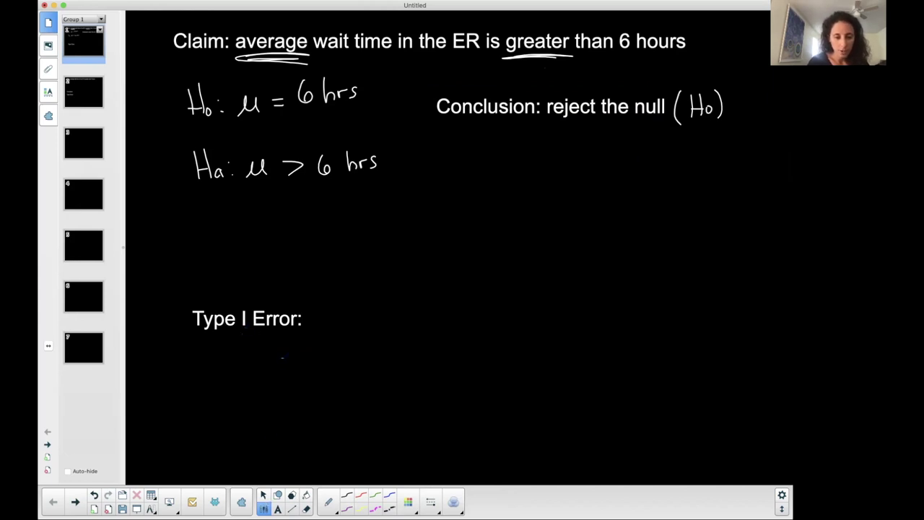
left_click(263, 495)
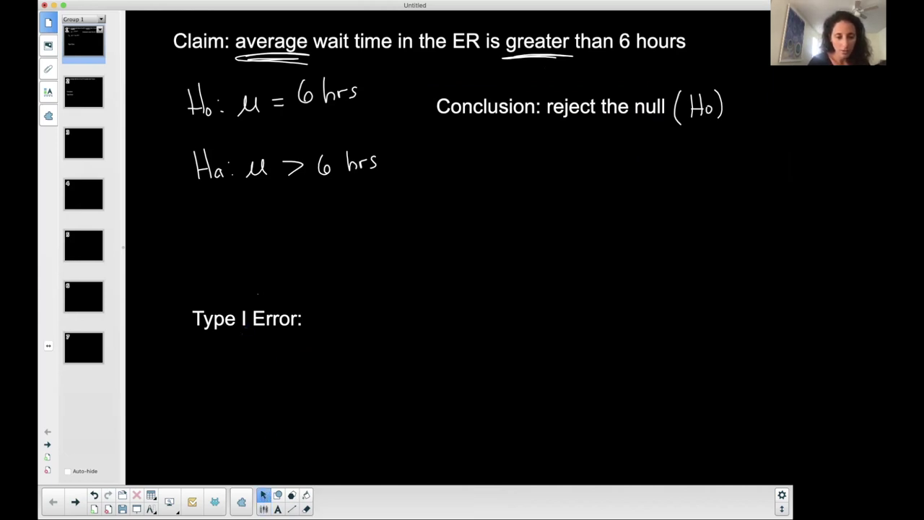
- Move 'Type I Error:' up, type 'reject the null when it is true', and widen it to one line
left_click_drag(257, 322, 246, 261)
left_click(277, 509)
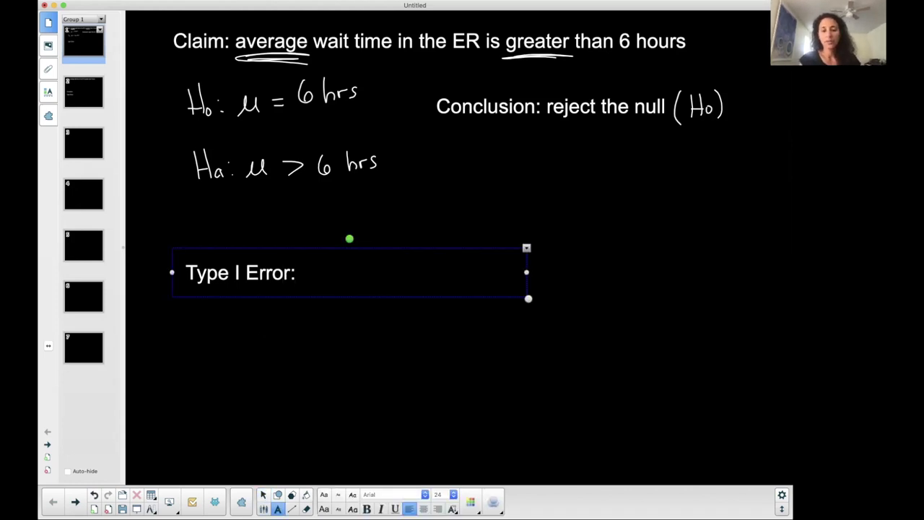
type("rej")
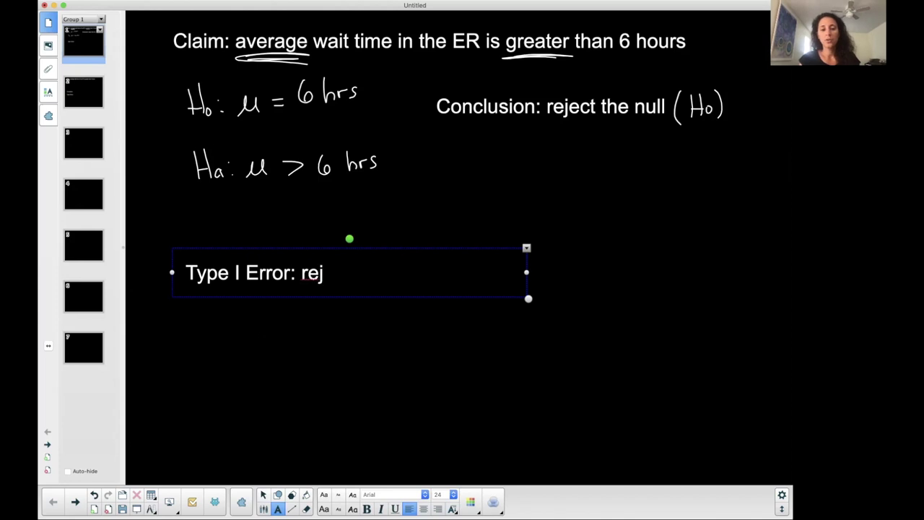
type("ect the m")
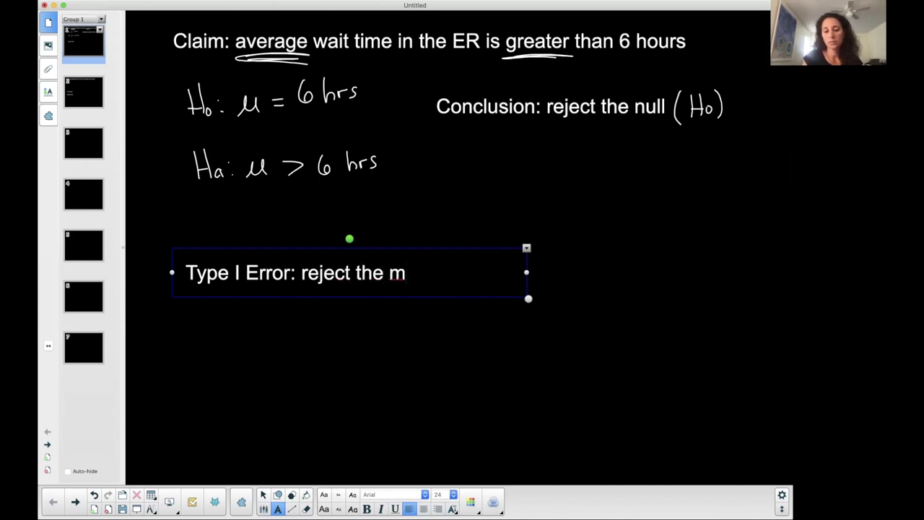
key("BackSpace")
type("null when it is true")
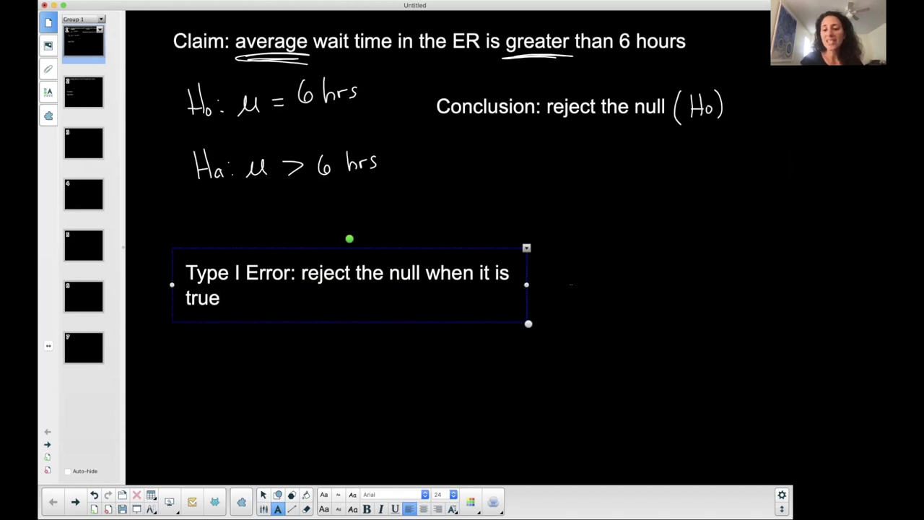
left_click_drag(527, 285, 617, 281)
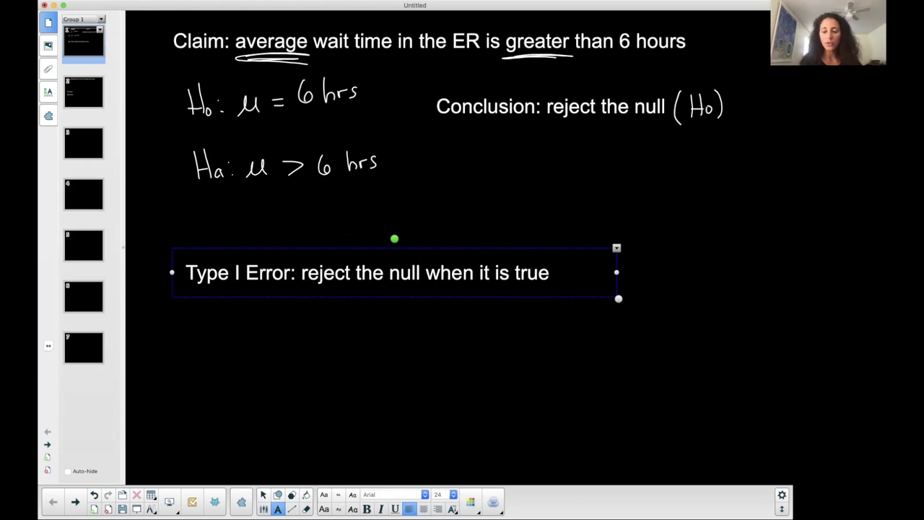
- Start a new line reading 'Interpretation' under the Type I Error definition
key("Return")
type("In ter")
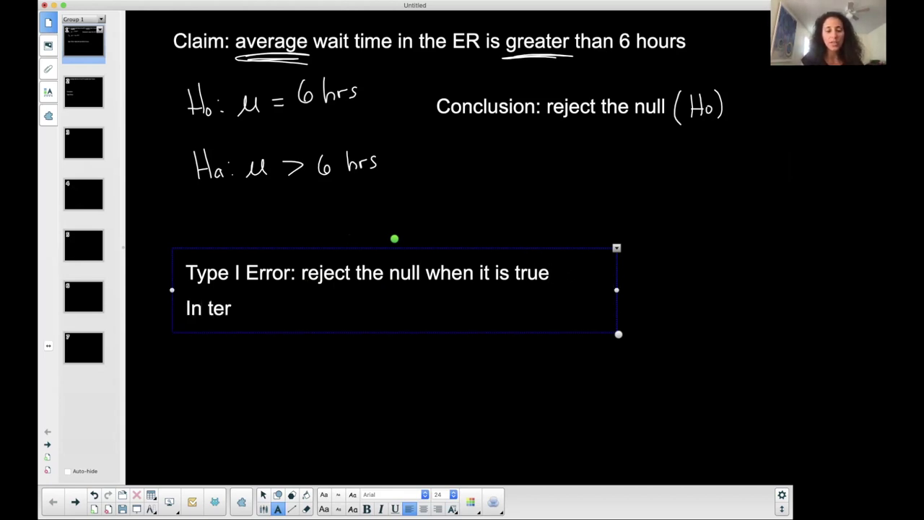
key("BackSpace")
key("BackSpace")
key("BackSpace")
key("BackSpace")
type("terpret")
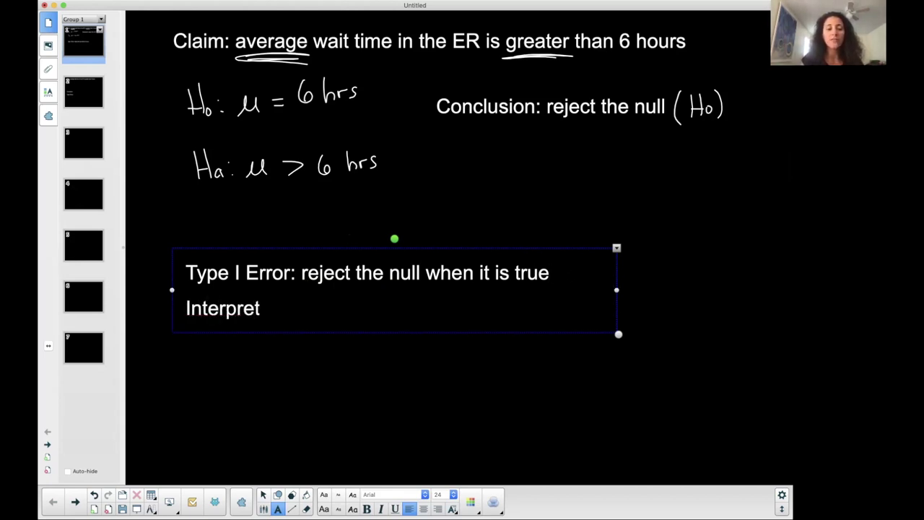
type("ation:")
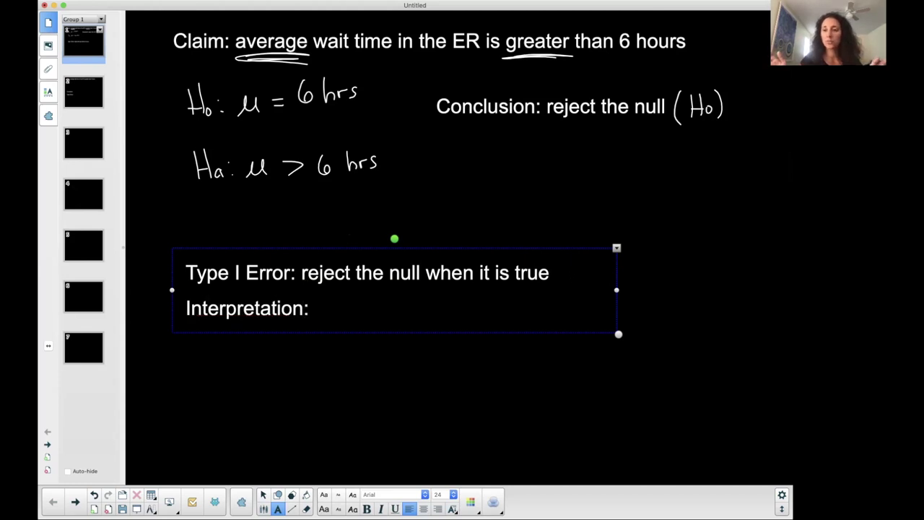